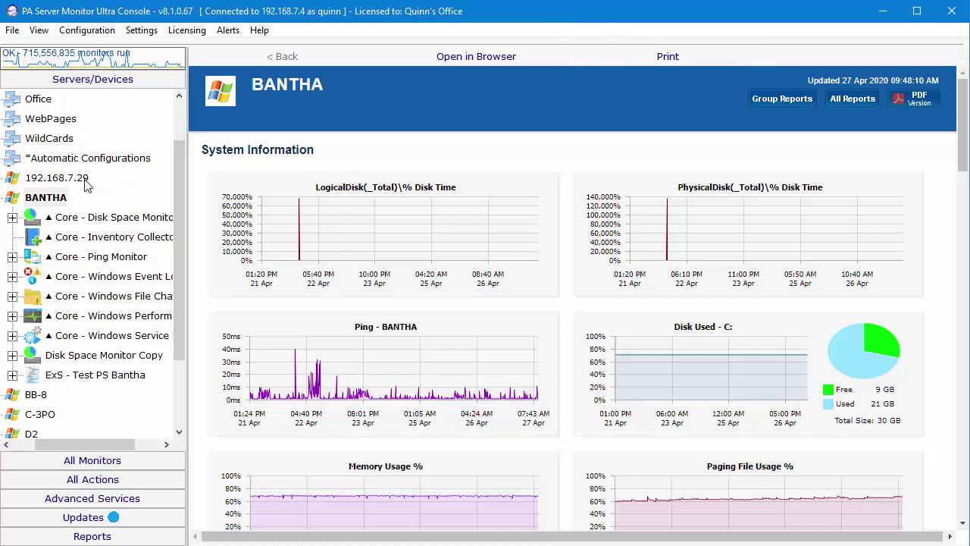
Step: Start a new Performance Monitor on server BANTHA
right_click(44, 200)
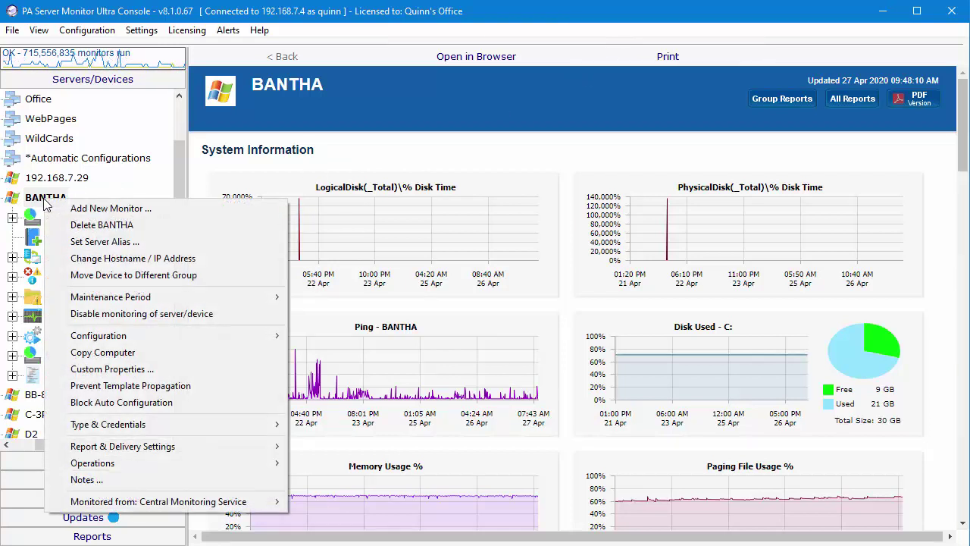
click(115, 215)
scroll(442, 262, down, 2)
scroll(441, 263, down, 3)
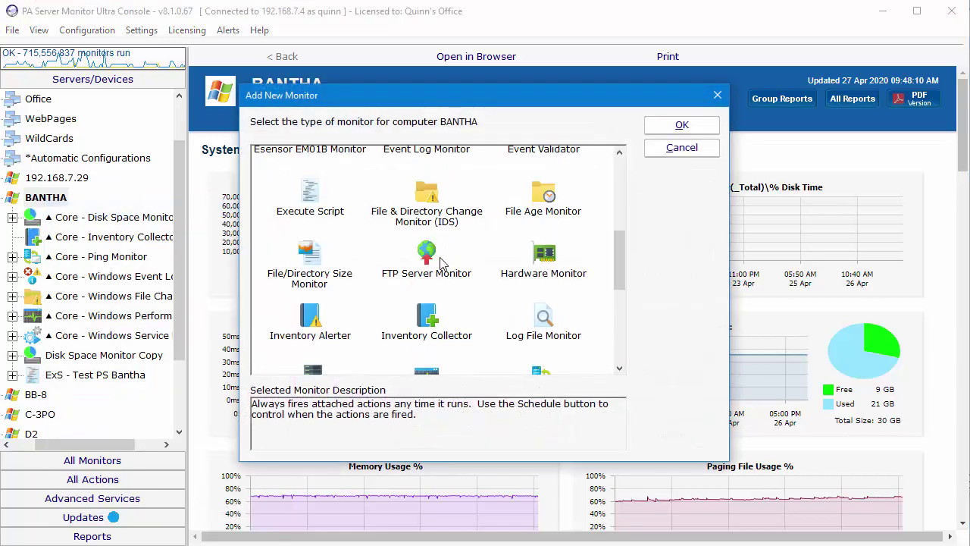
scroll(442, 262, down, 3)
click(426, 199)
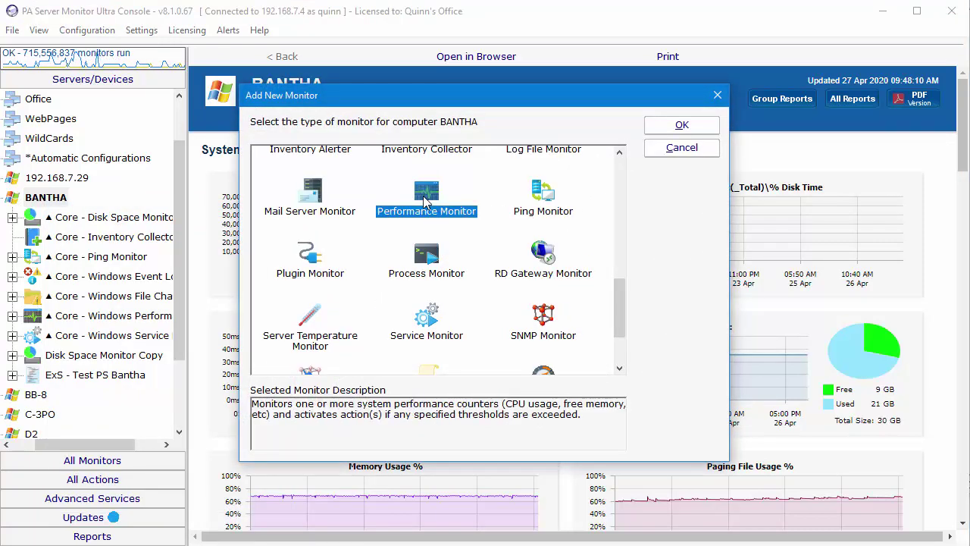
click(683, 127)
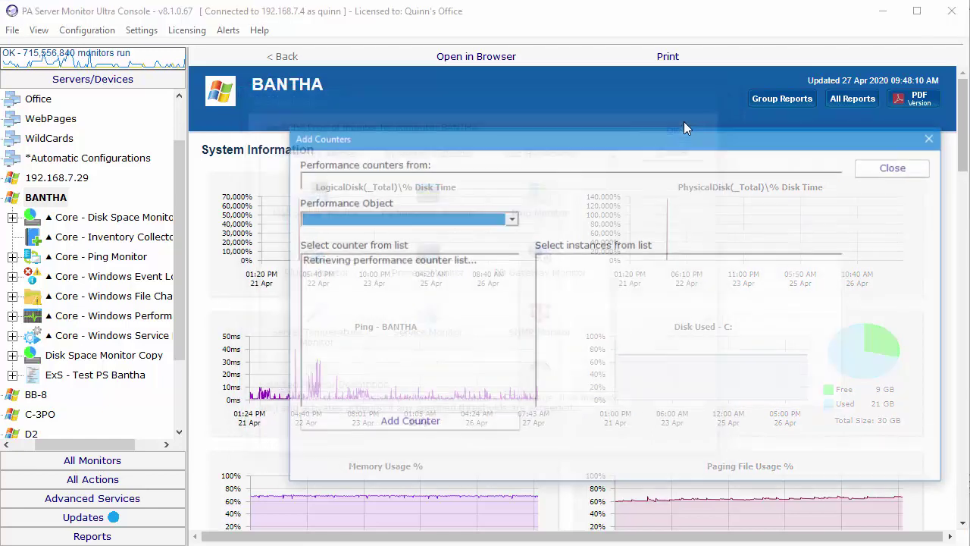
Step: Choose the Memory performance object and its % Committed Bytes In Use counter
drag(685, 140, 554, 96)
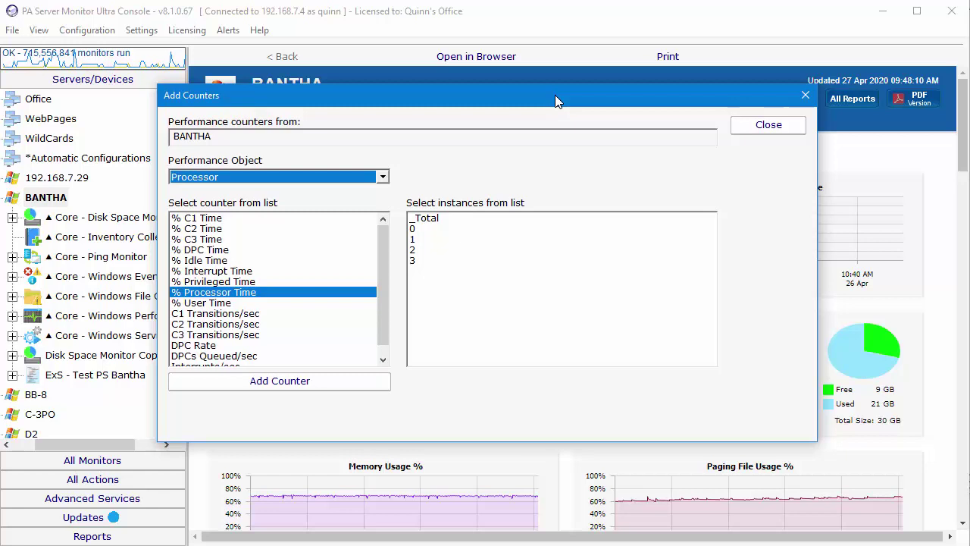
click(389, 178)
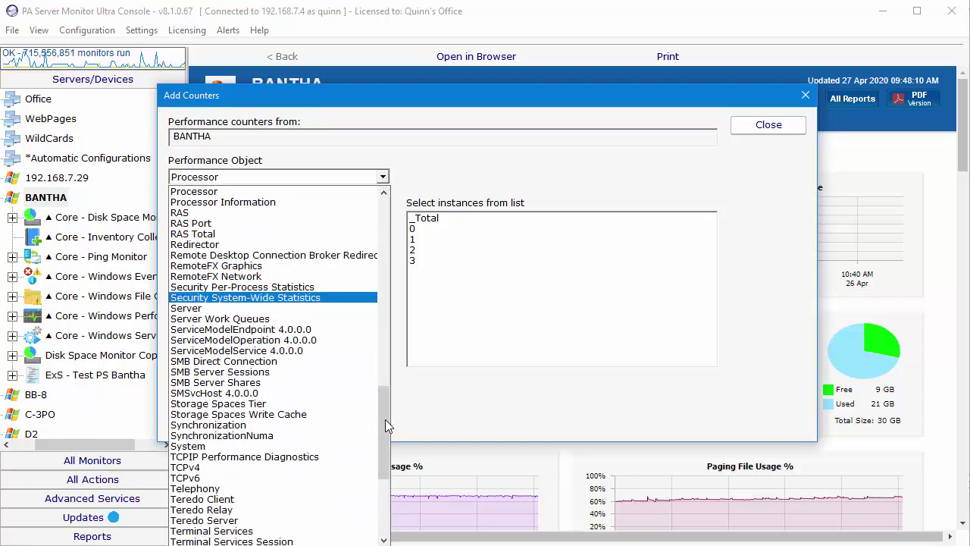
drag(386, 425, 378, 339)
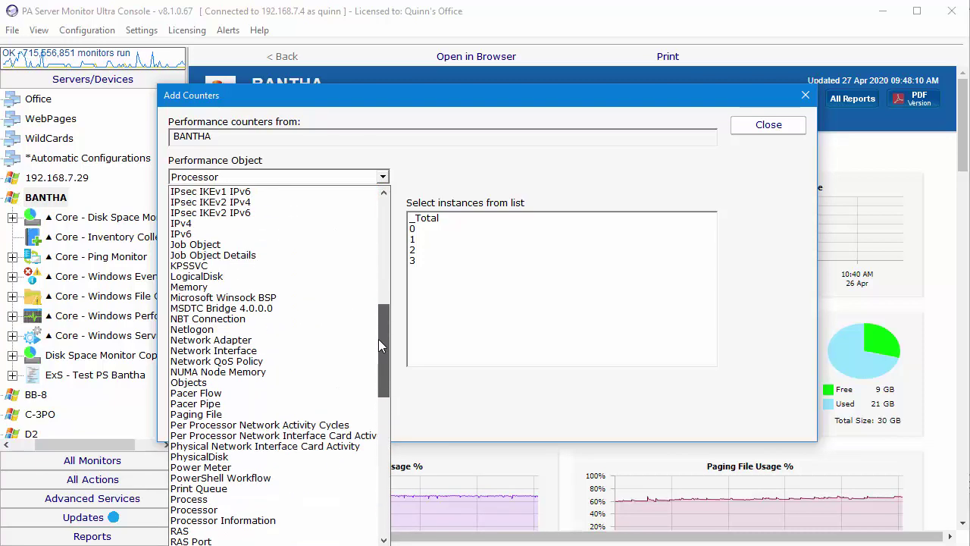
click(201, 291)
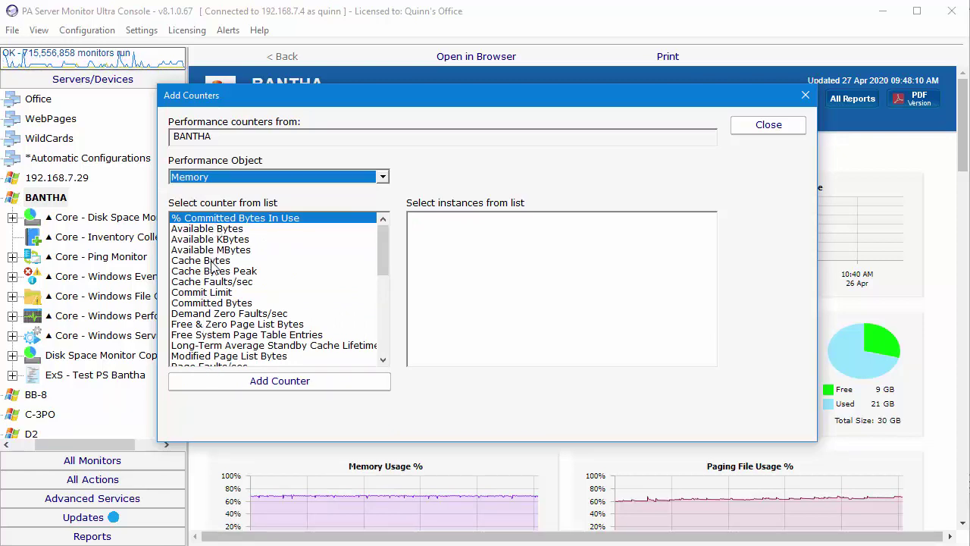
click(229, 216)
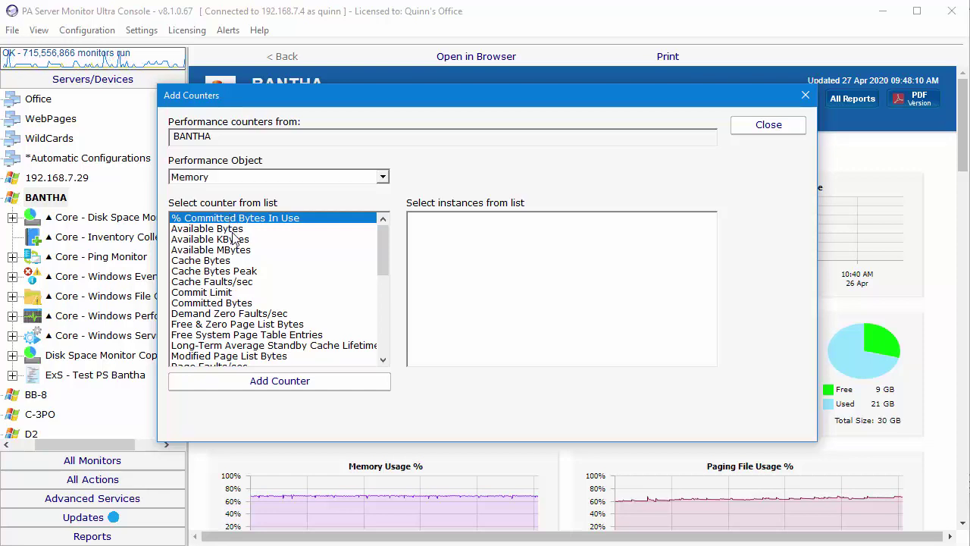
Step: Add % Committed Bytes In Use with a fire-actions threshold of greater than 80
click(272, 383)
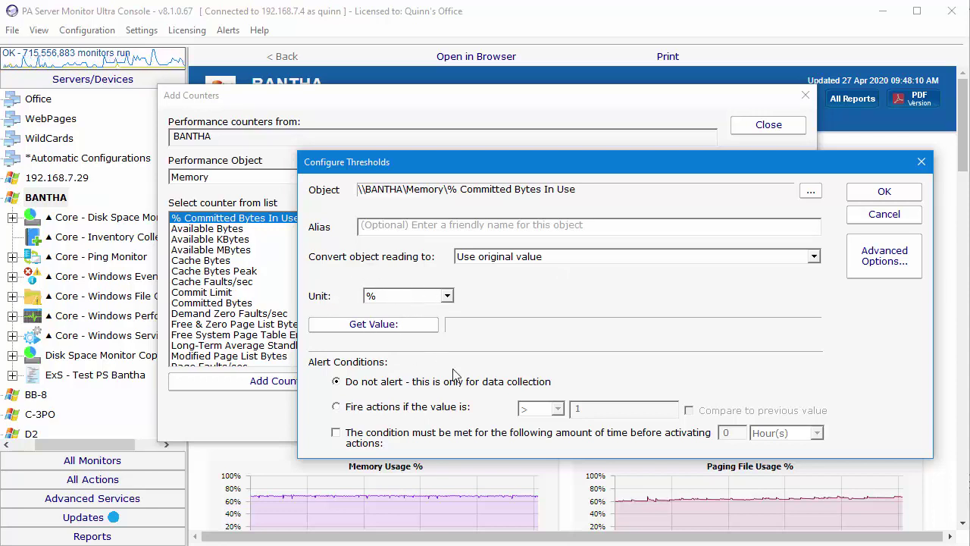
click(335, 407)
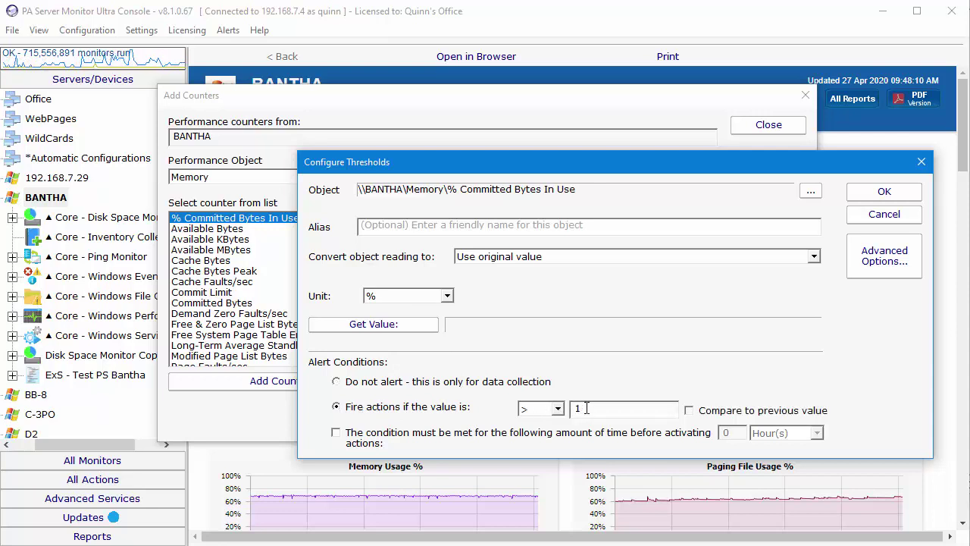
drag(586, 408, 566, 408)
text(80)
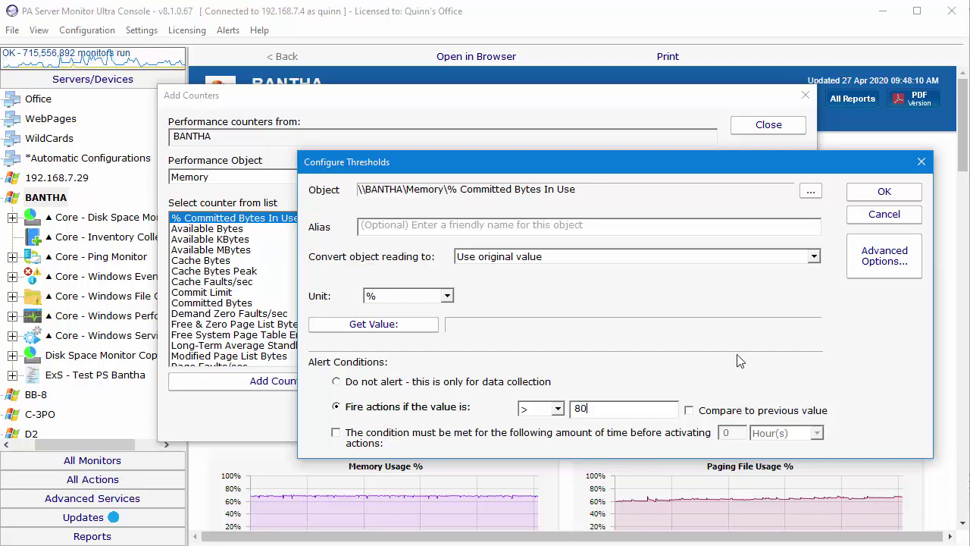
click(884, 194)
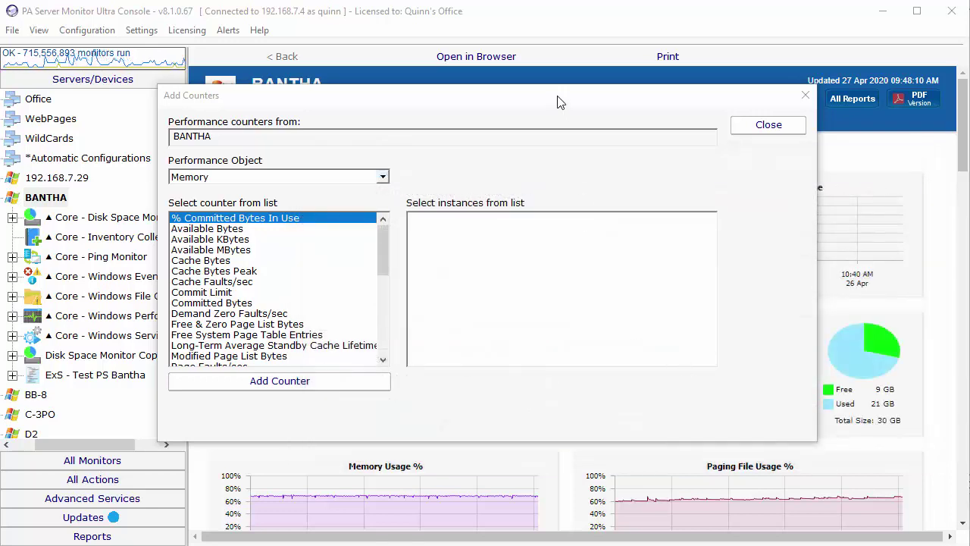
Step: Close Add Counters, leaving Memory % Committed Bytes In Use > 80 as the selected counter
click(557, 101)
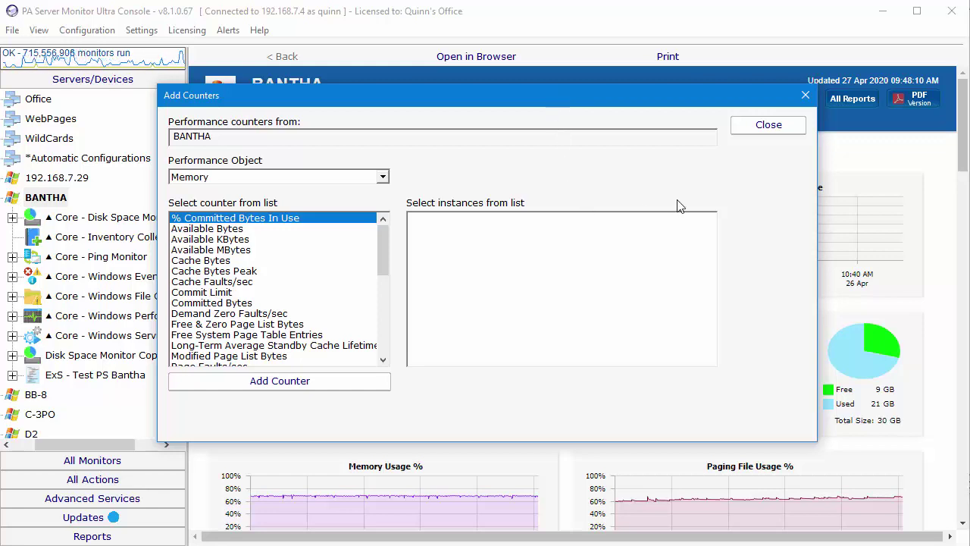
click(767, 126)
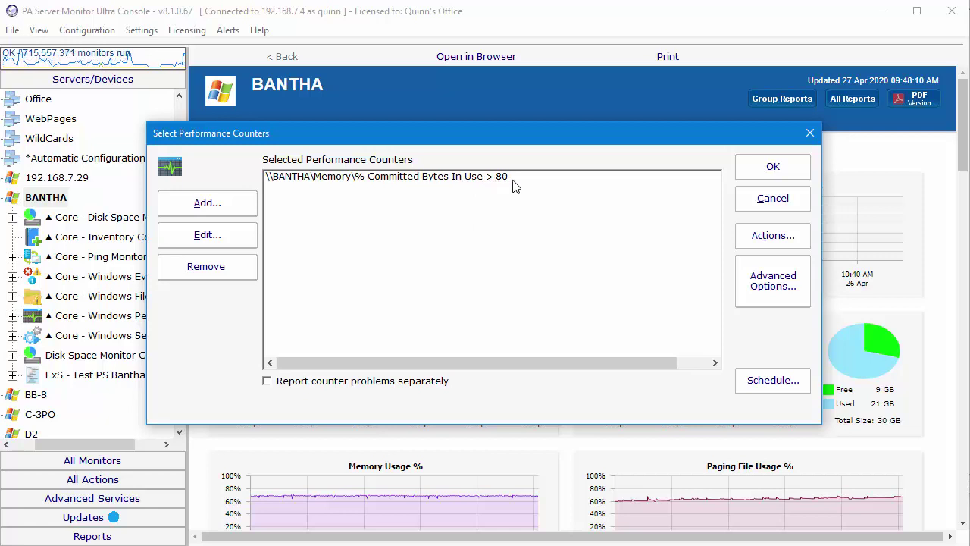
Step: Add the Email Message to Quinn action to the immediate error actions
click(754, 240)
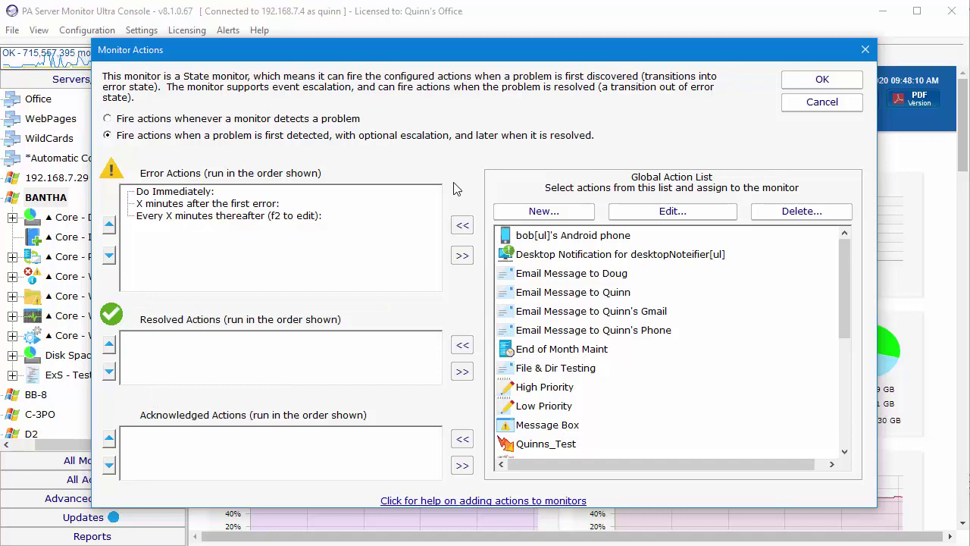
click(555, 295)
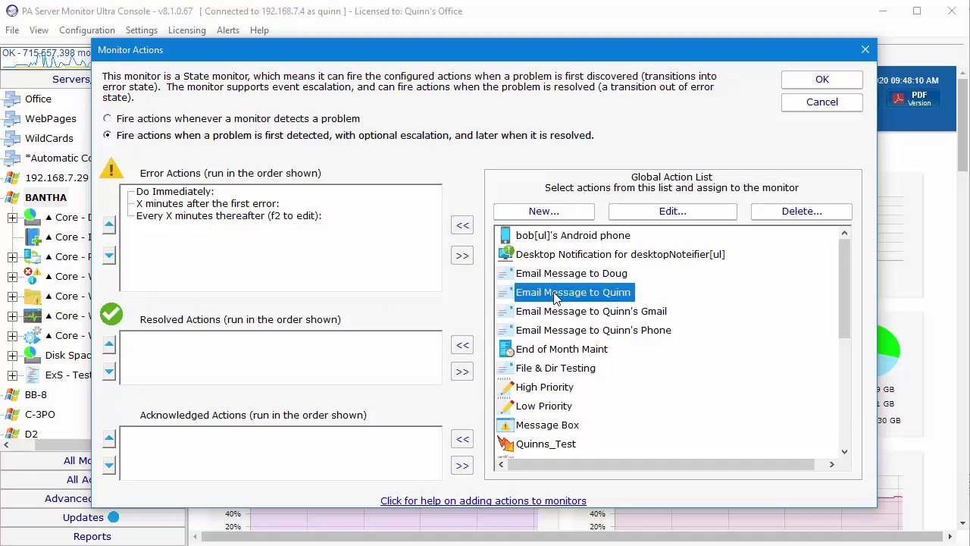
click(462, 227)
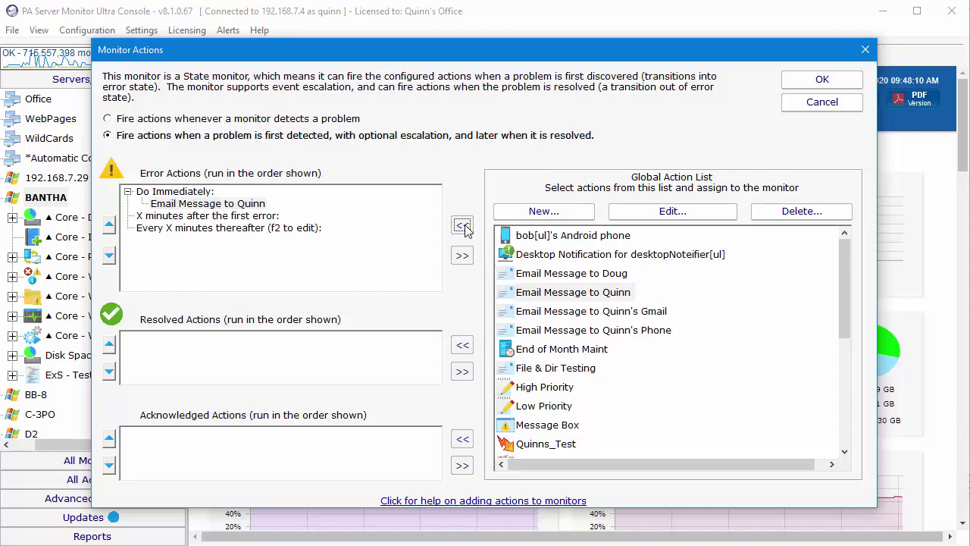
Step: Repeat the email every 60 minutes and also send it when resolved
double_click(175, 229)
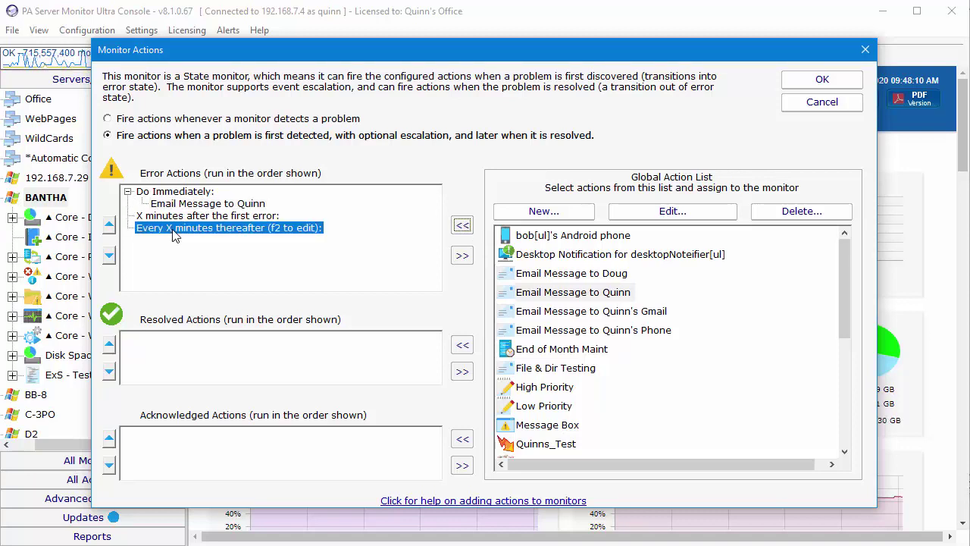
double_click(171, 229)
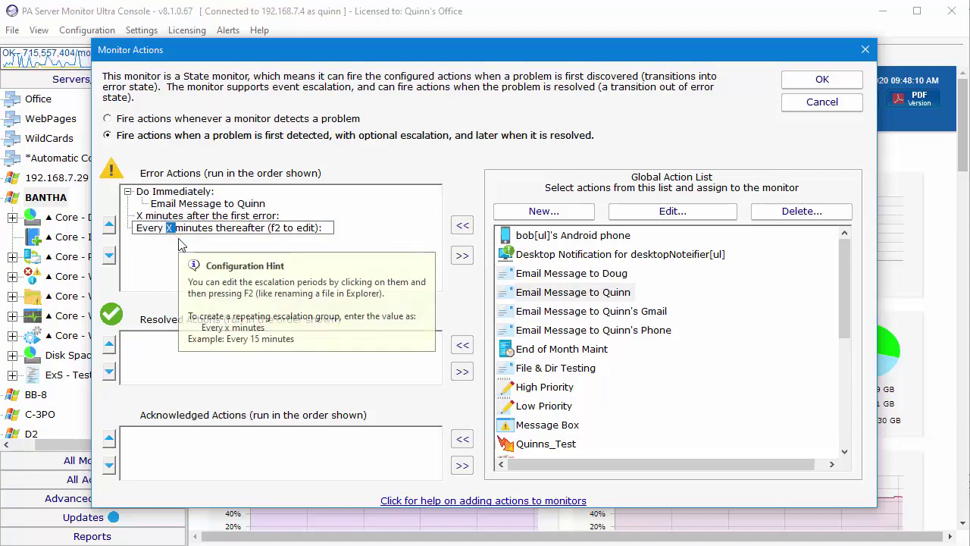
text(6)
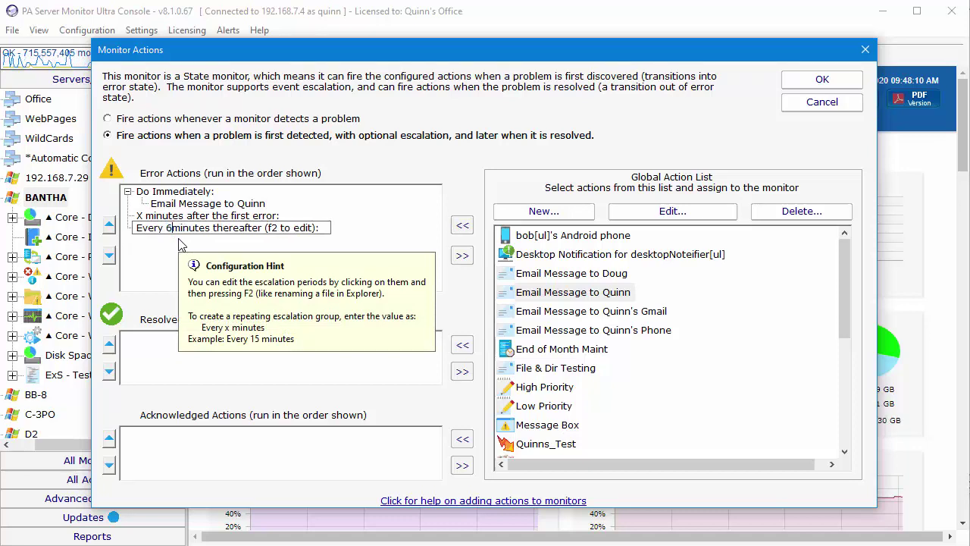
text(0)
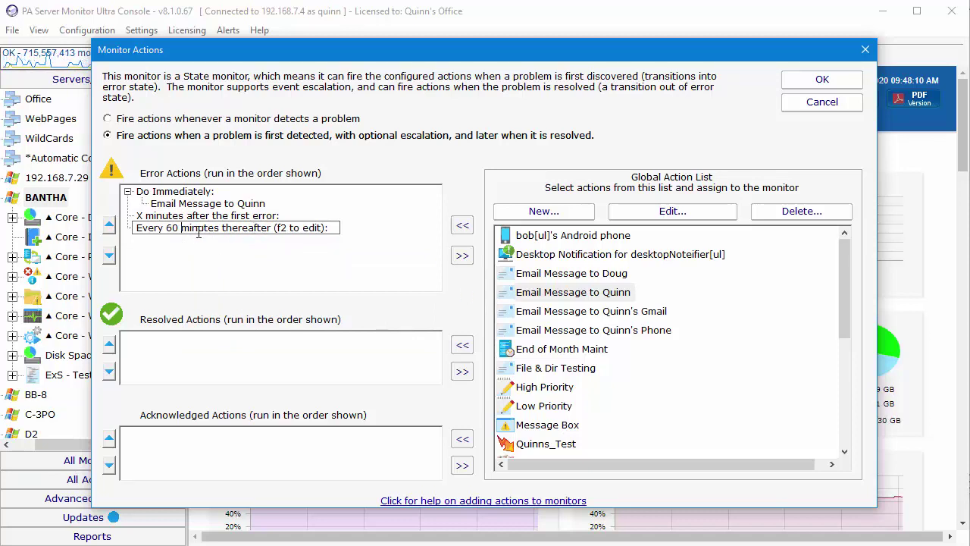
click(586, 296)
click(463, 226)
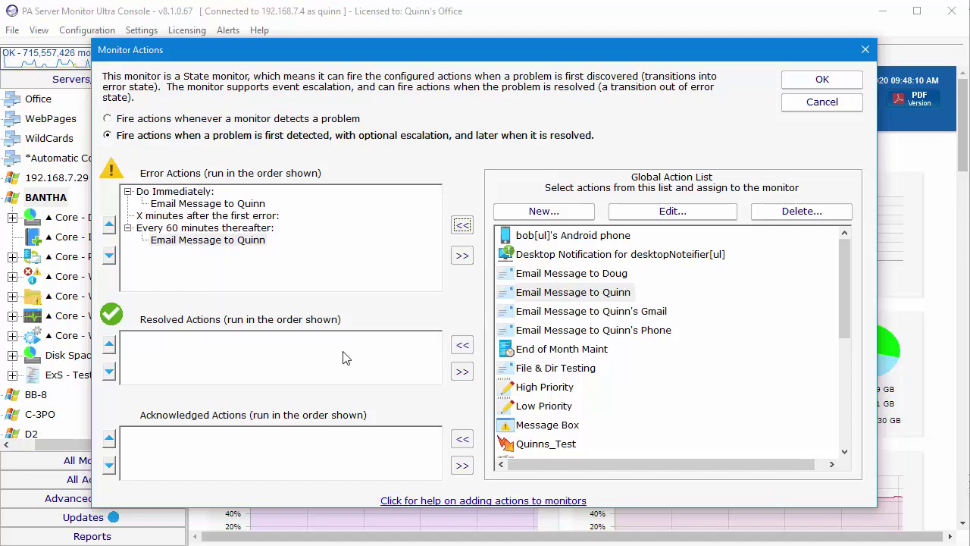
click(568, 292)
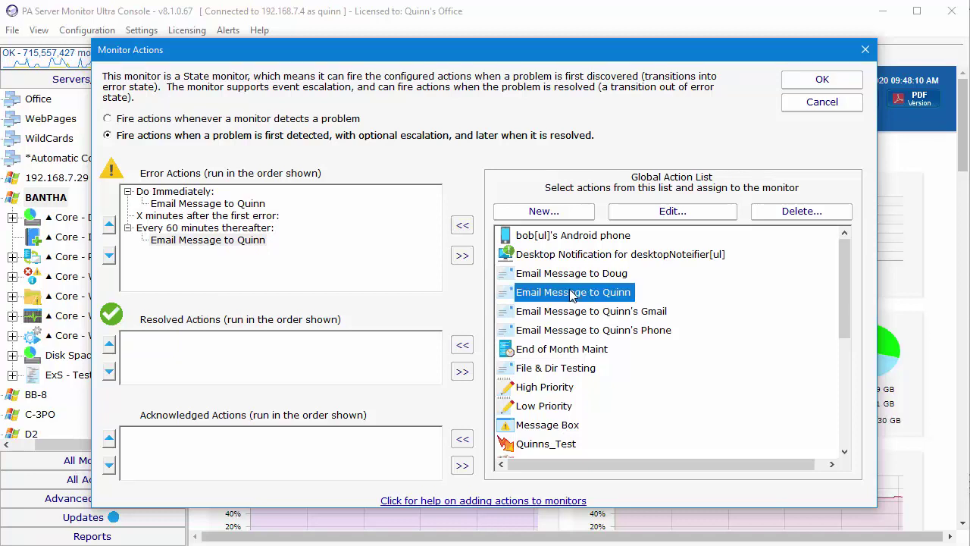
click(462, 345)
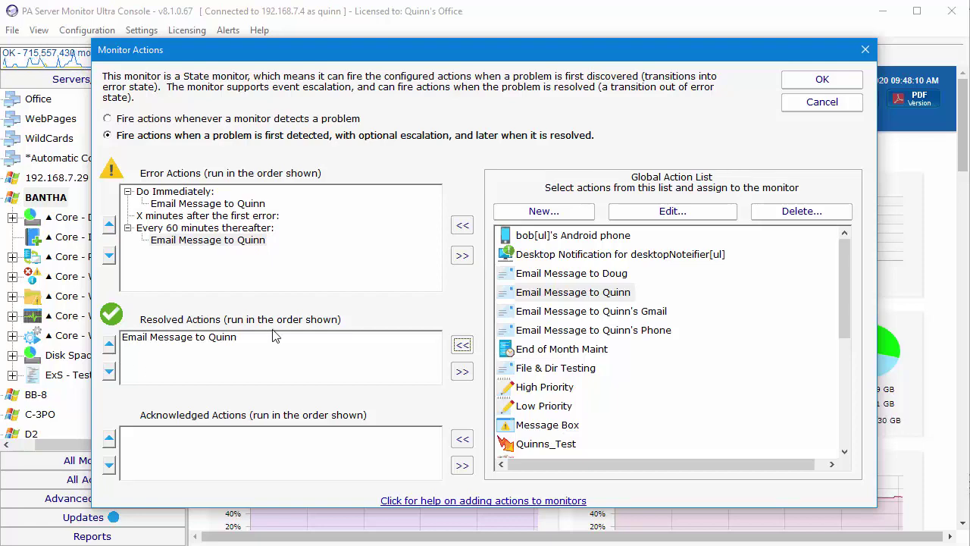
Step: Keep the email actions and confirm the monitor runs every 5 minutes
click(821, 82)
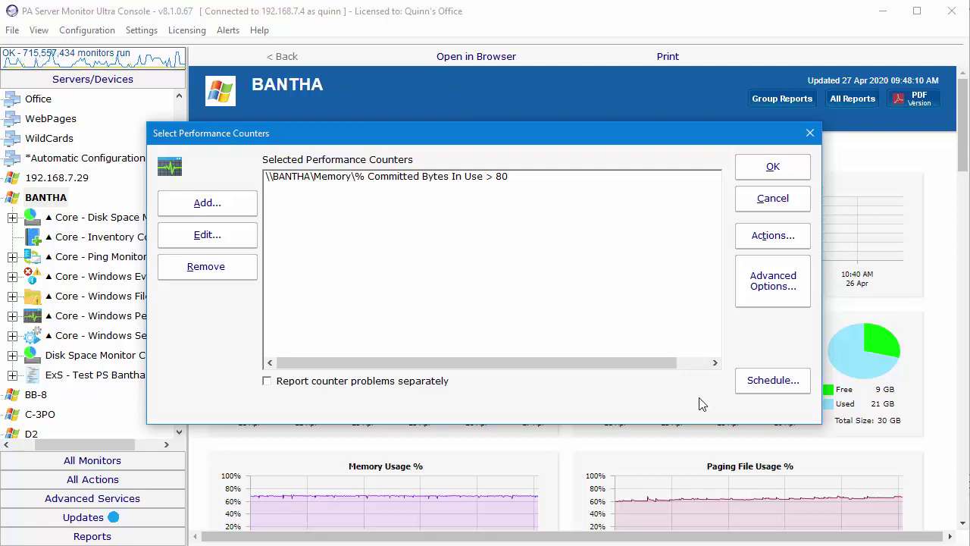
click(770, 381)
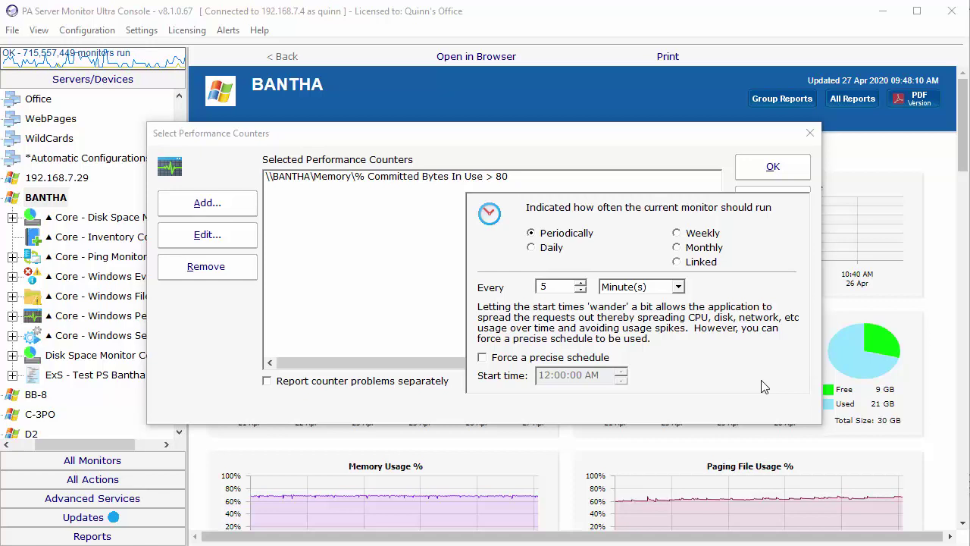
click(660, 147)
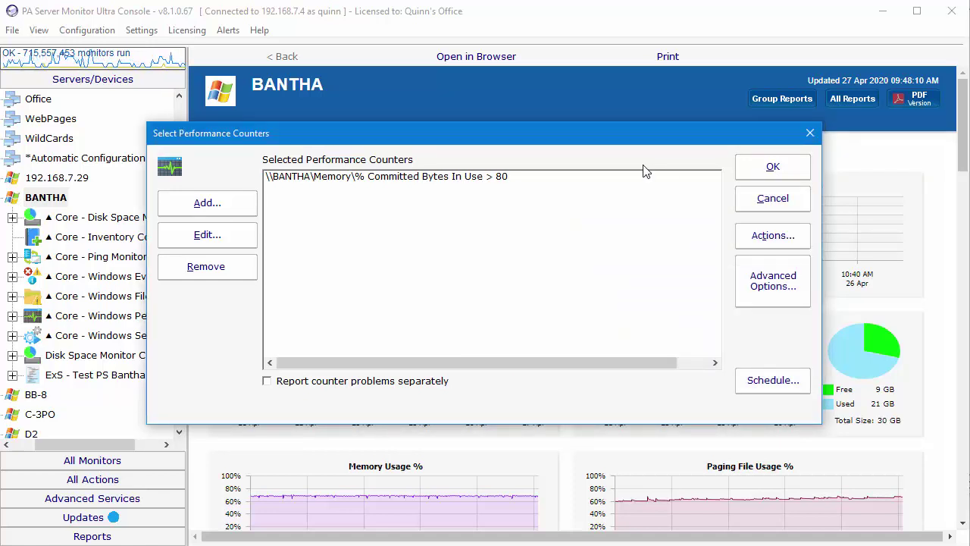
Step: Save the Performance Monitor on BANTHA and view its Memory counter settings
click(770, 168)
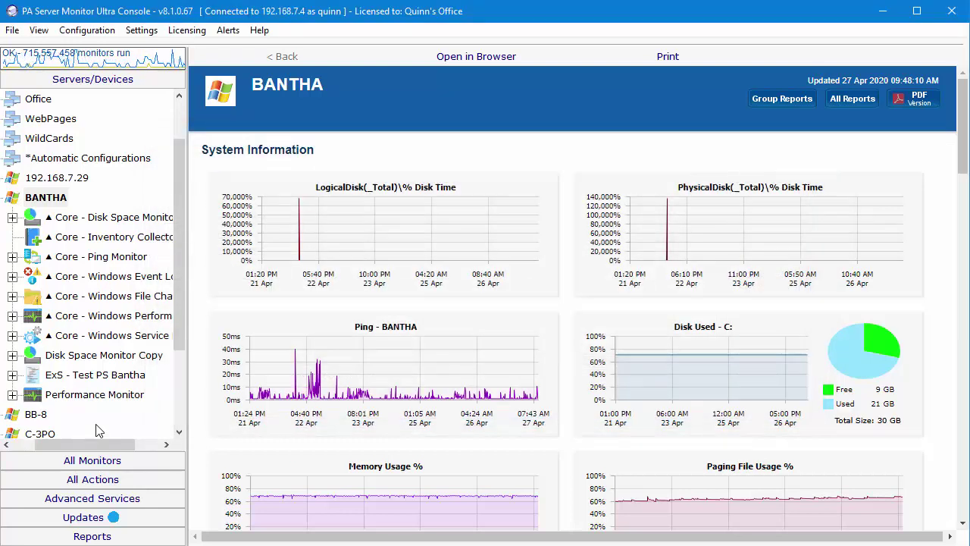
click(94, 394)
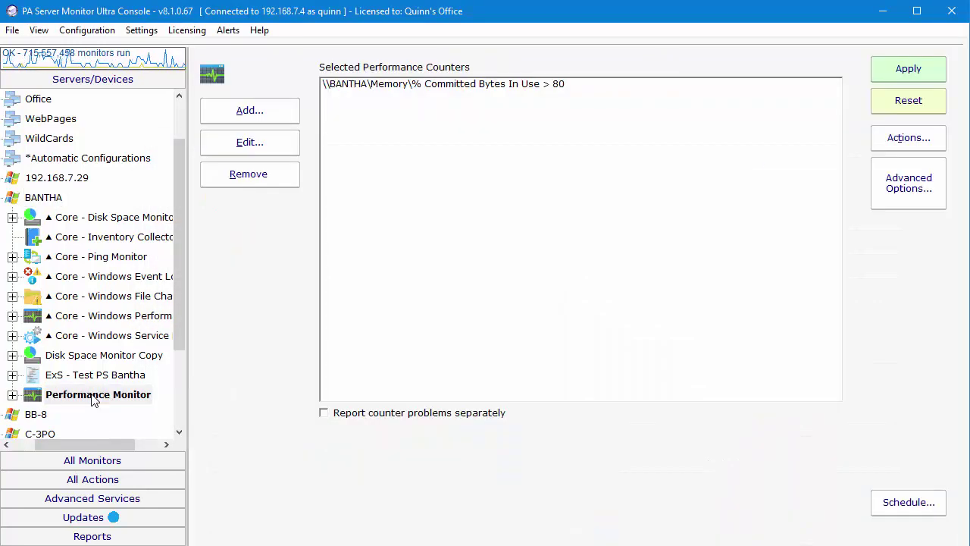